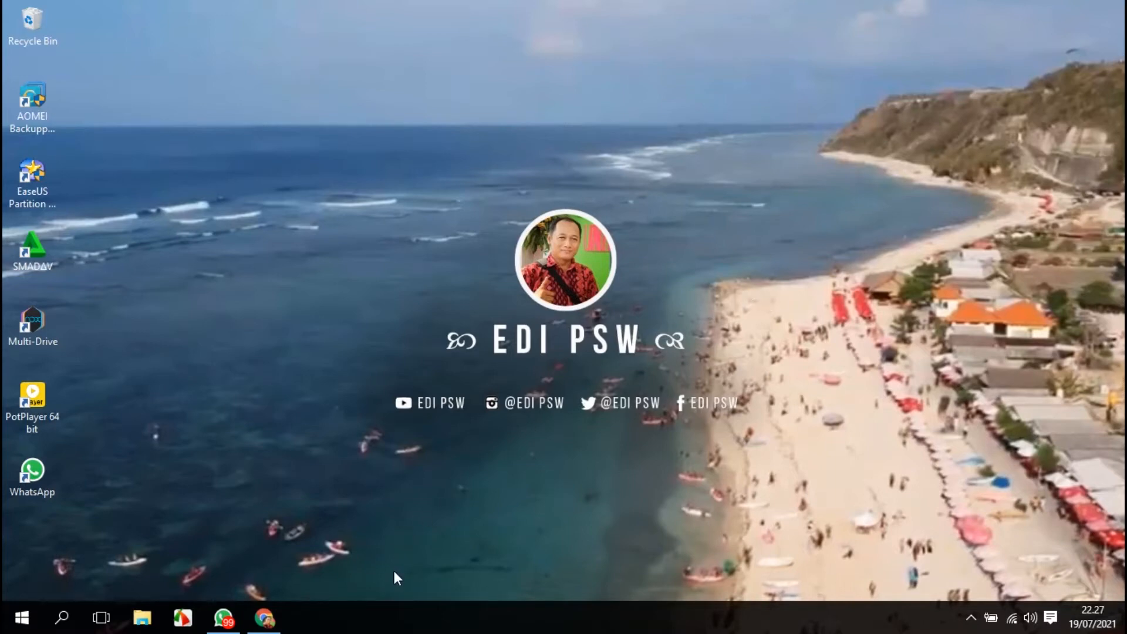
# Open the browser and launch Google Classroom from the Google apps launcher.
pyautogui.click(266, 620)
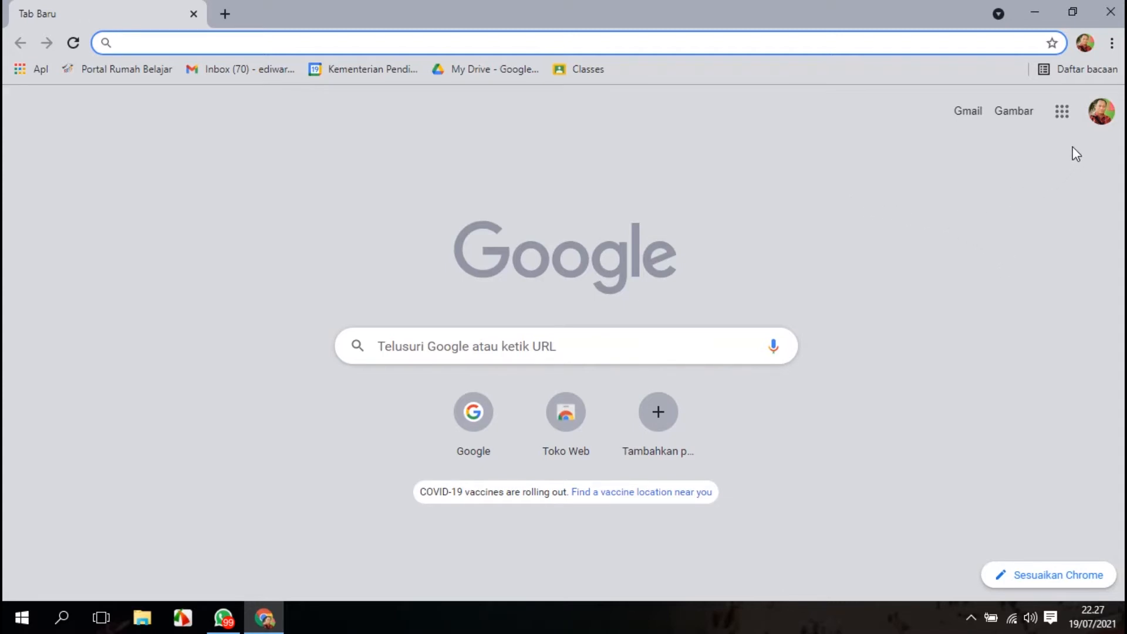
pyautogui.click(1063, 114)
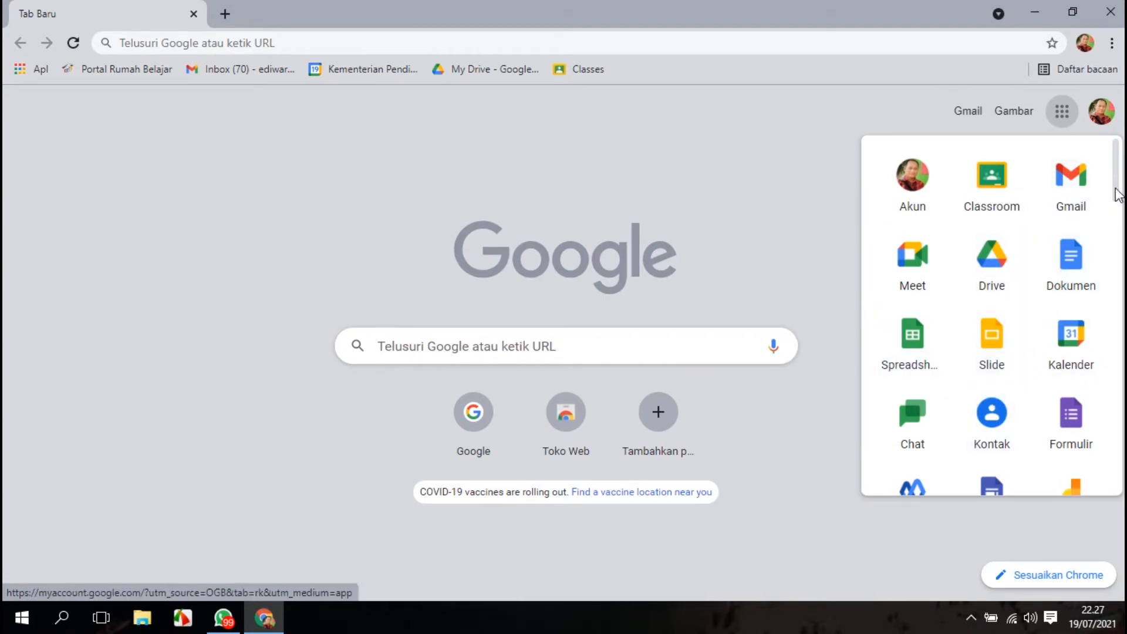
pyautogui.moveTo(1121, 198)
pyautogui.mouseDown()
pyautogui.moveTo(1121, 476)
pyautogui.moveTo(1114, 184)
pyautogui.mouseUp()
pyautogui.click(992, 182)
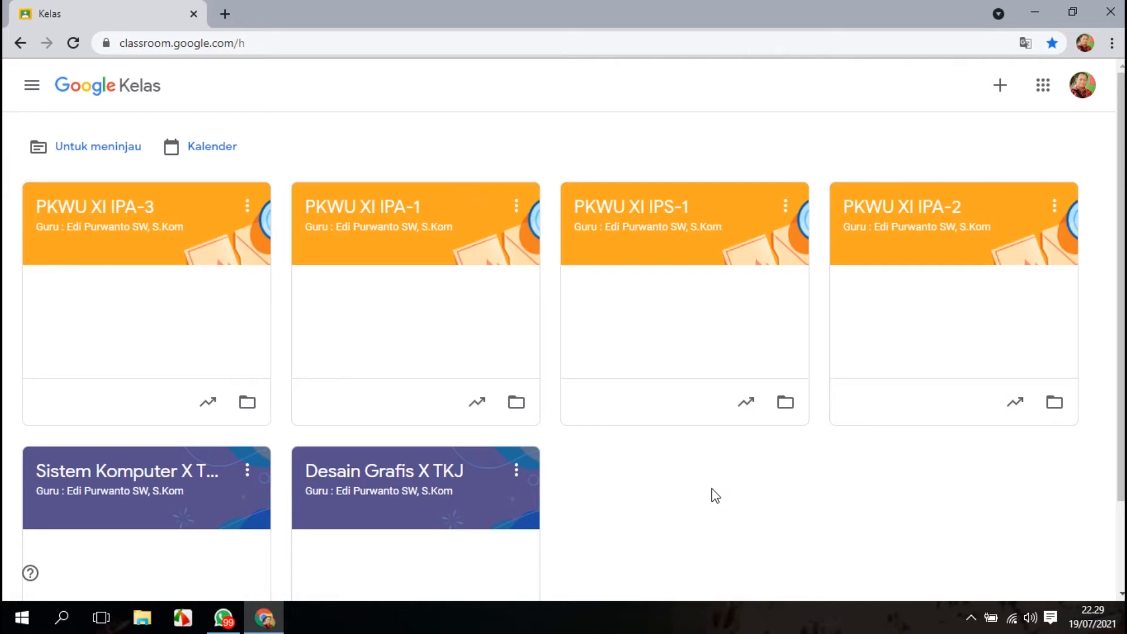
# Start creating a new class and name it PKWU XI IPA-4.
pyautogui.click(1000, 93)
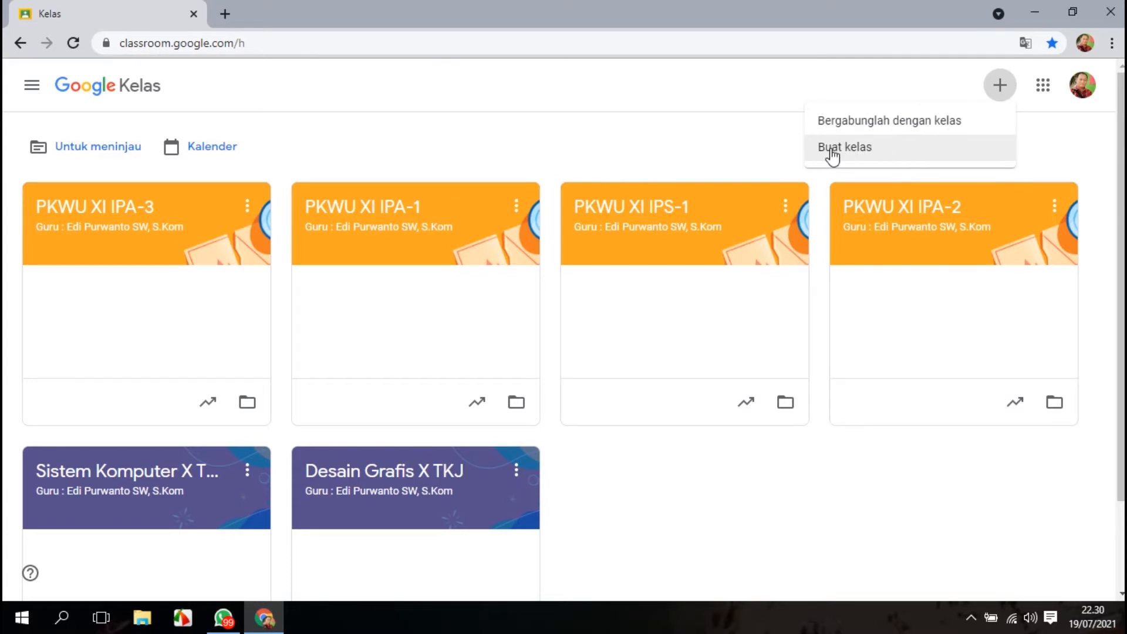
pyautogui.click(857, 151)
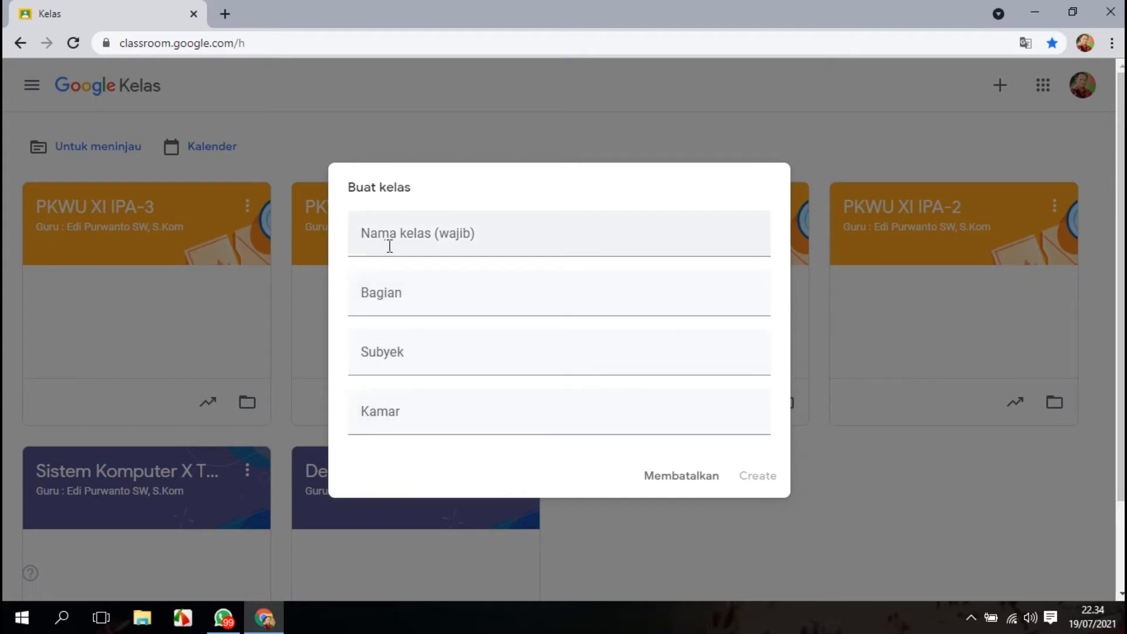
pyautogui.click(405, 242)
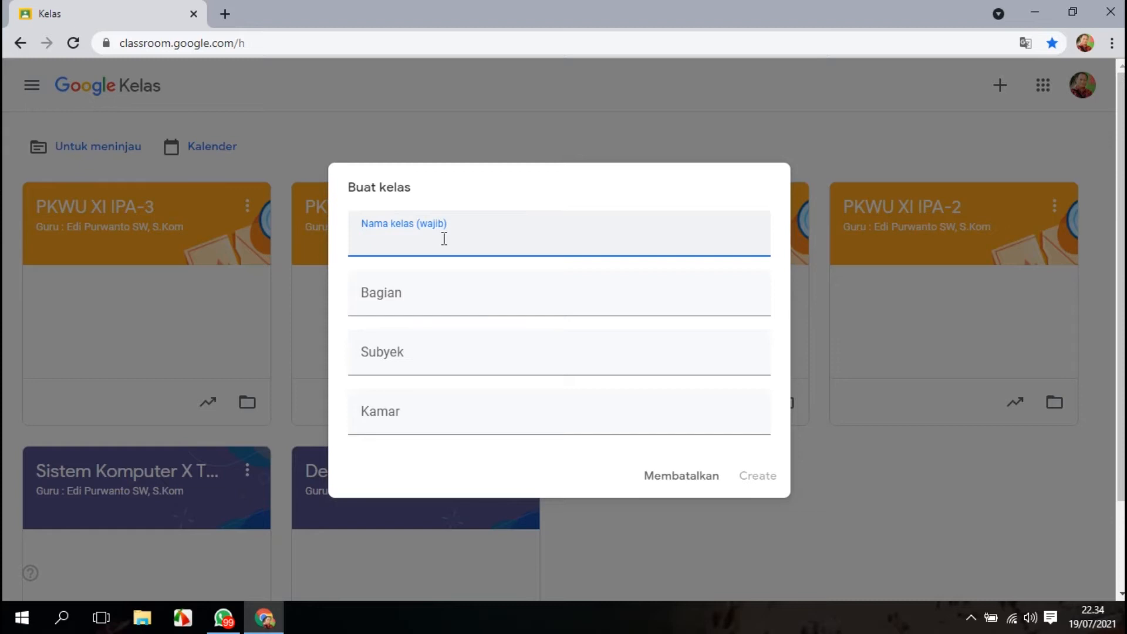
pyautogui.write('PKWU ')
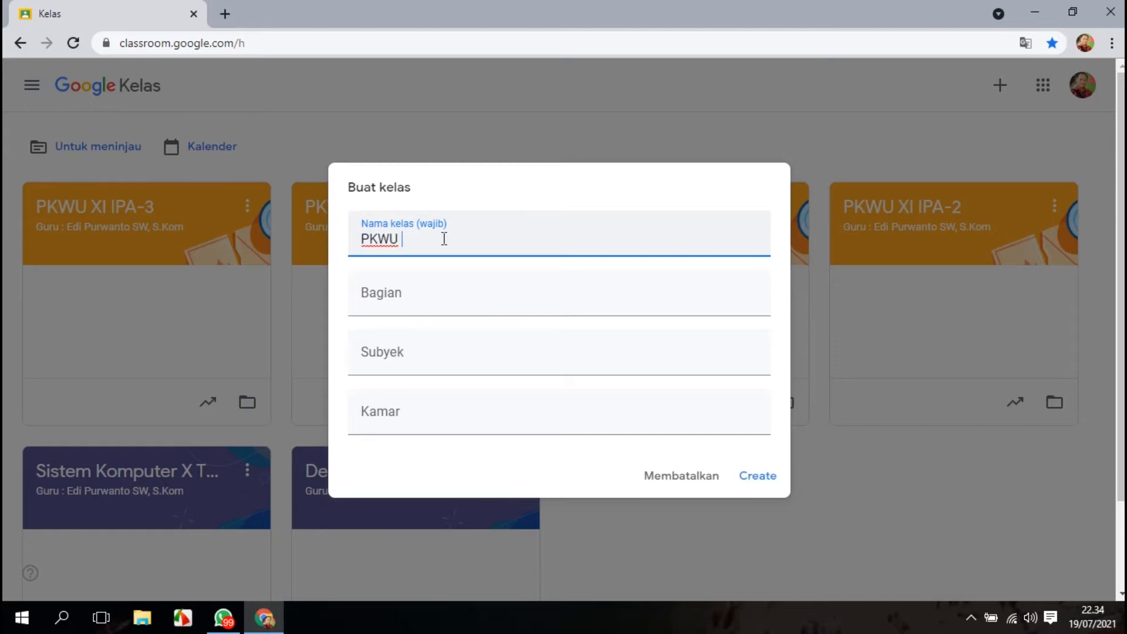
pyautogui.write('XI IPA-4')
# Fill in the class section with the teacher's name and title.
pyautogui.click(439, 296)
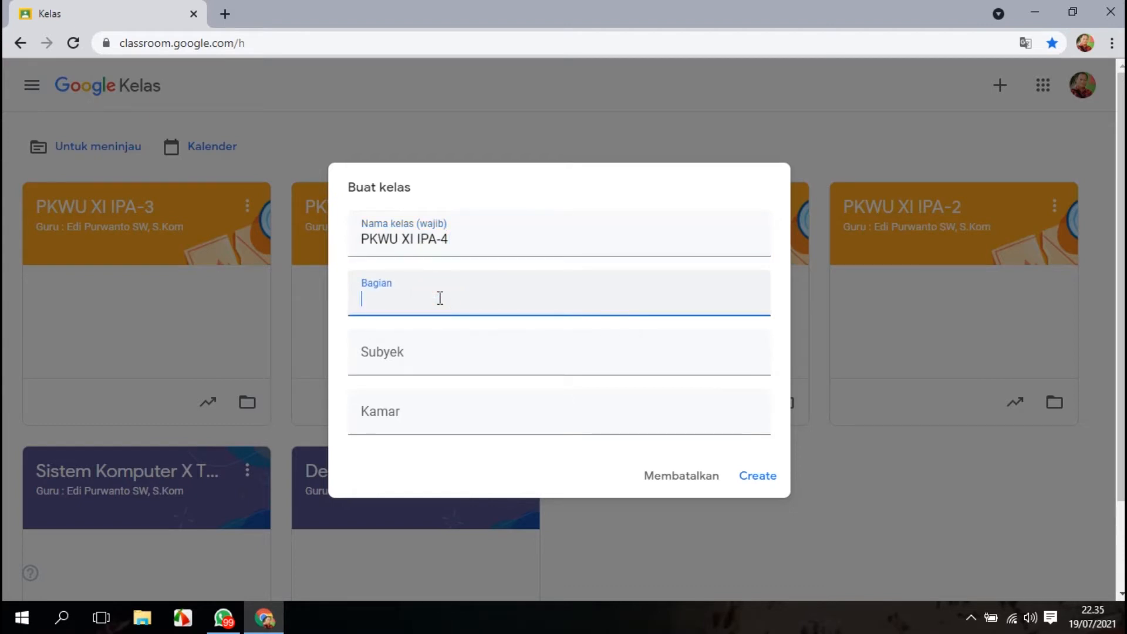
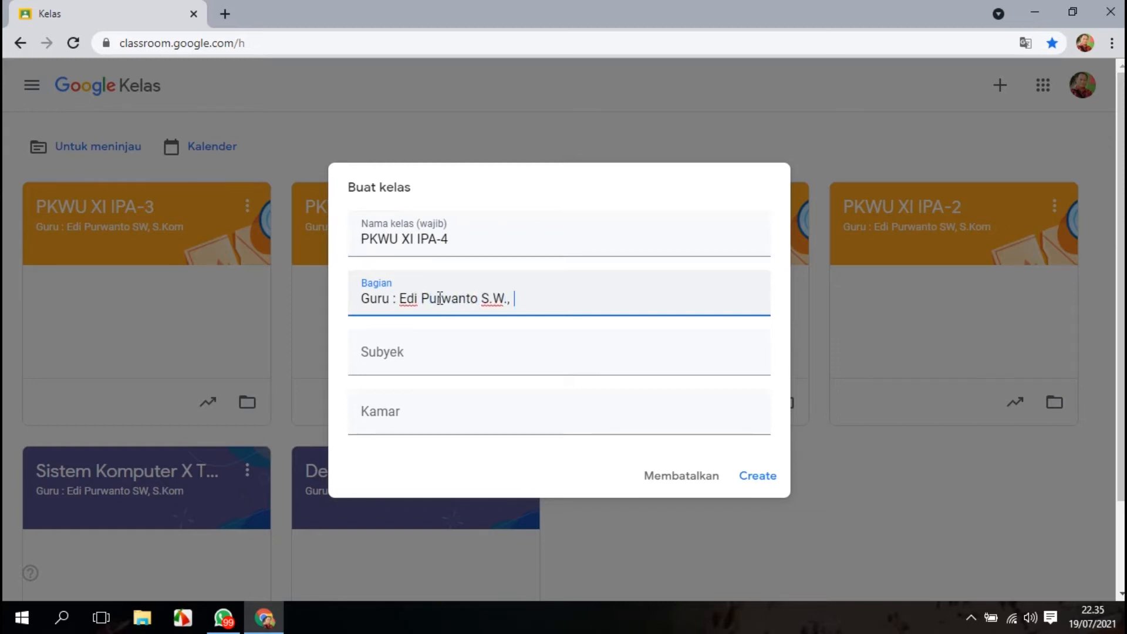
pyautogui.write('S.Kom')
# Set the class subject to Prakarya dan Kewirausahaan and the room to 11.4.
pyautogui.click(429, 360)
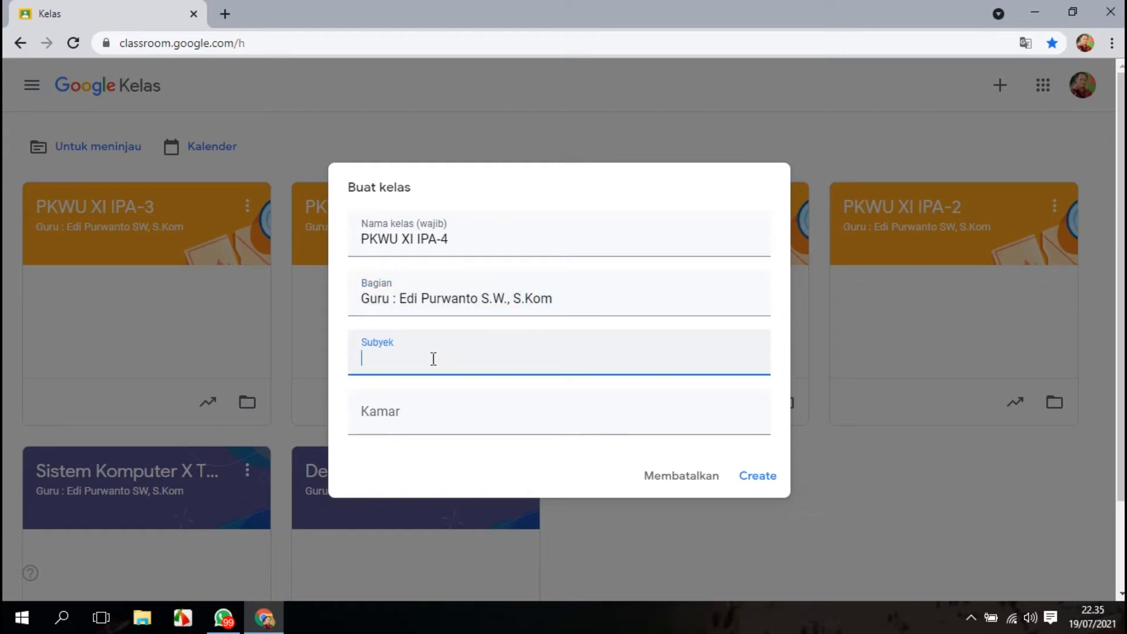
pyautogui.write('Prakarya dan Kewirausahaan')
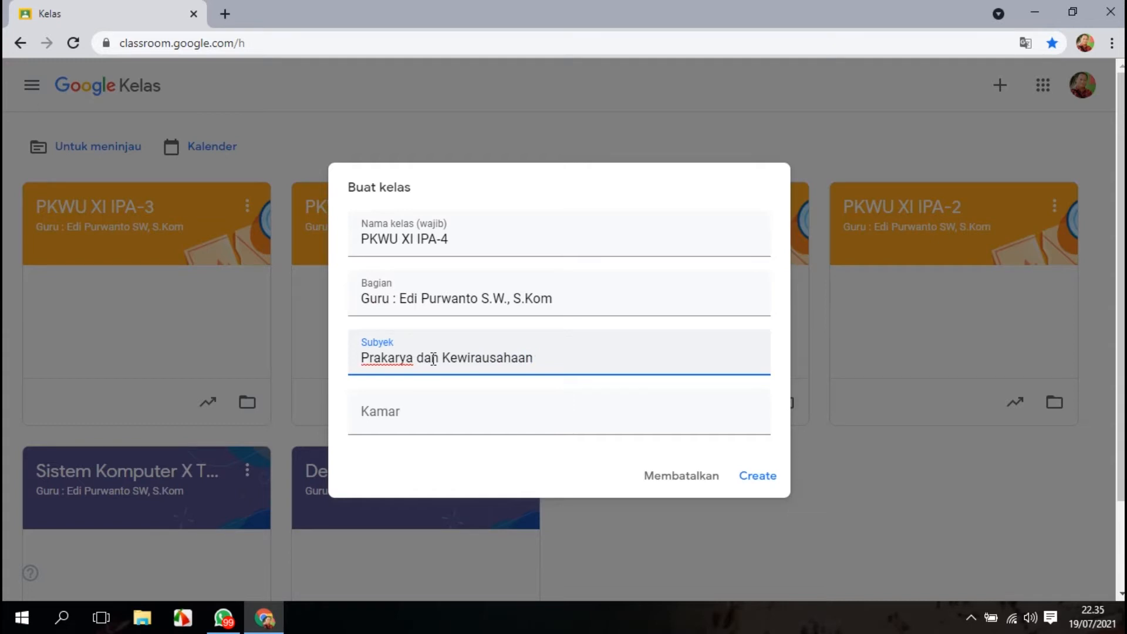
pyautogui.click(398, 414)
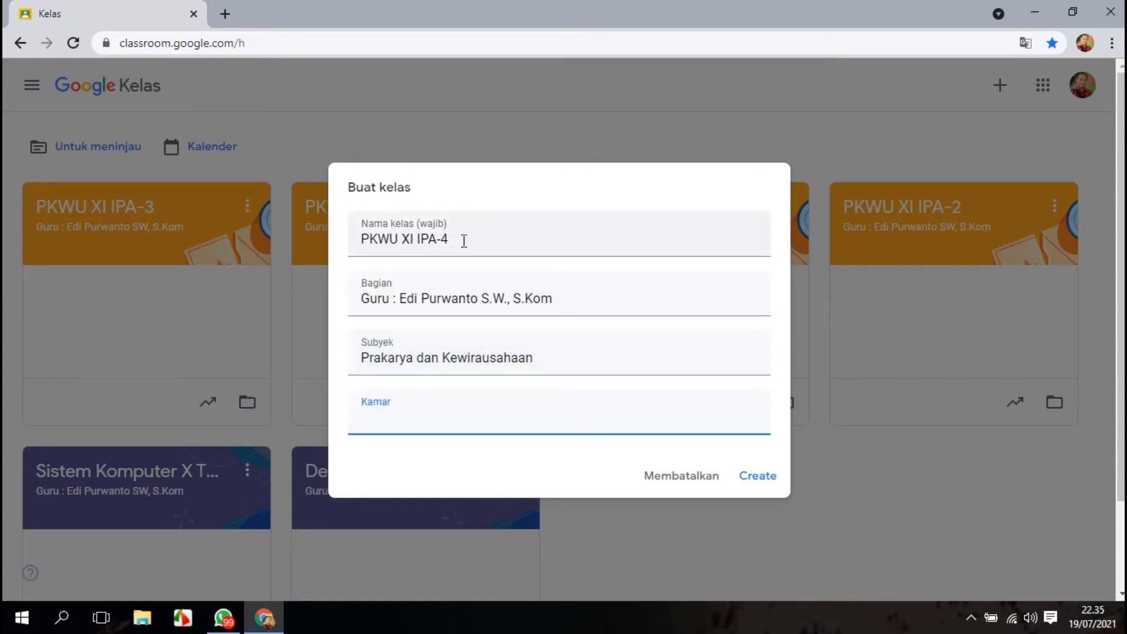
pyautogui.write('11.4')
# Create the class with the entered details.
pyautogui.click(399, 242)
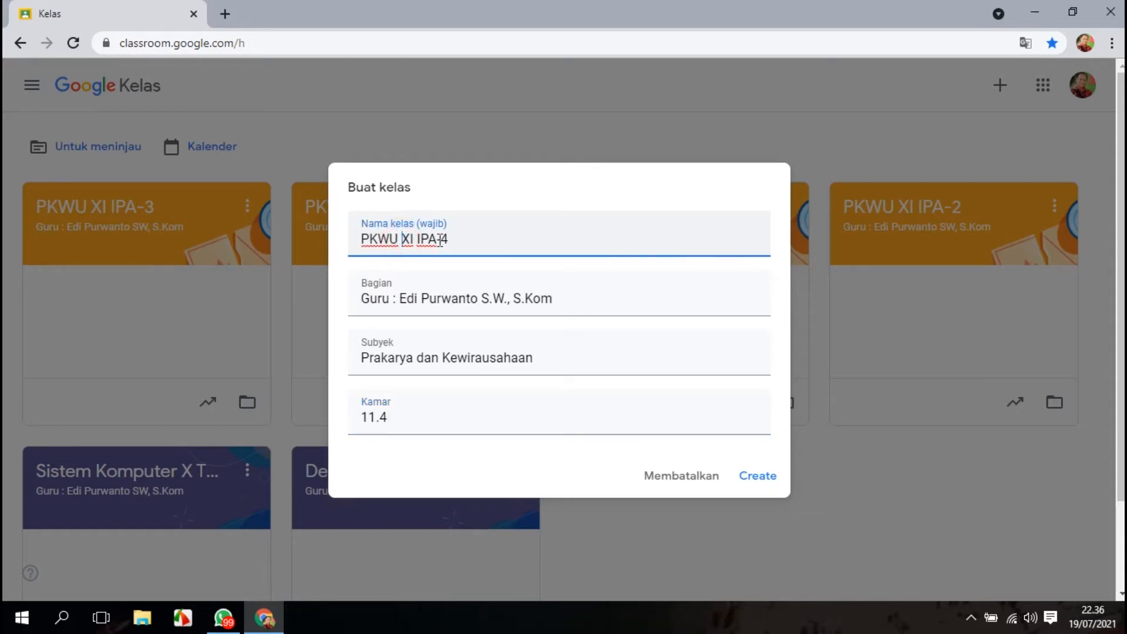
pyautogui.click(460, 235)
pyautogui.click(762, 475)
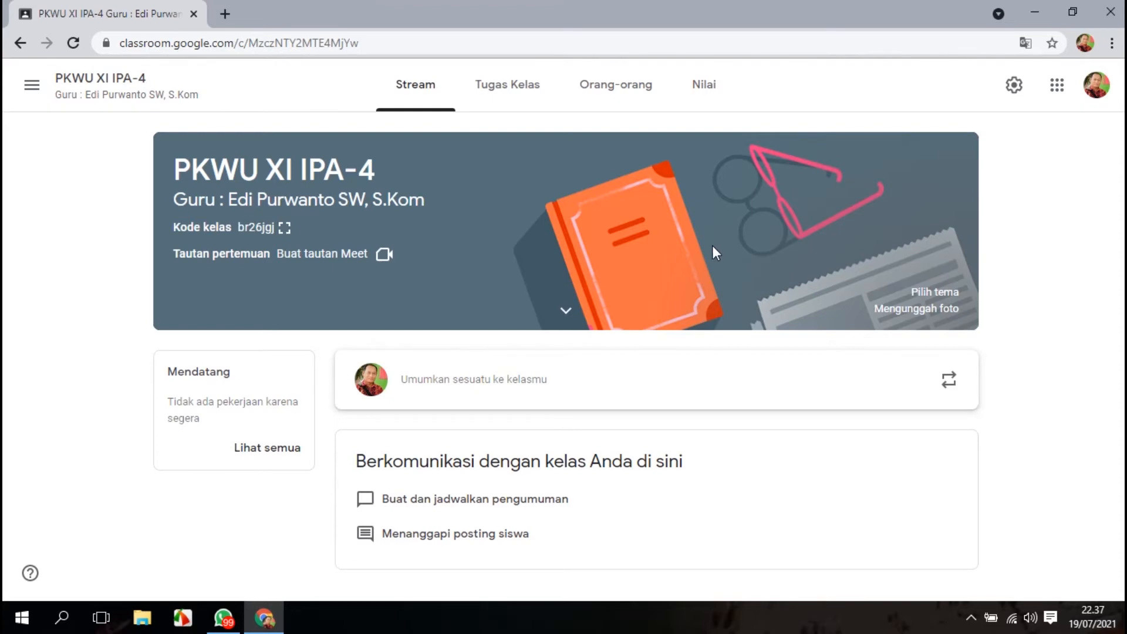
# Apply the orange compass theme from the English & History gallery to the class banner.
pyautogui.click(925, 293)
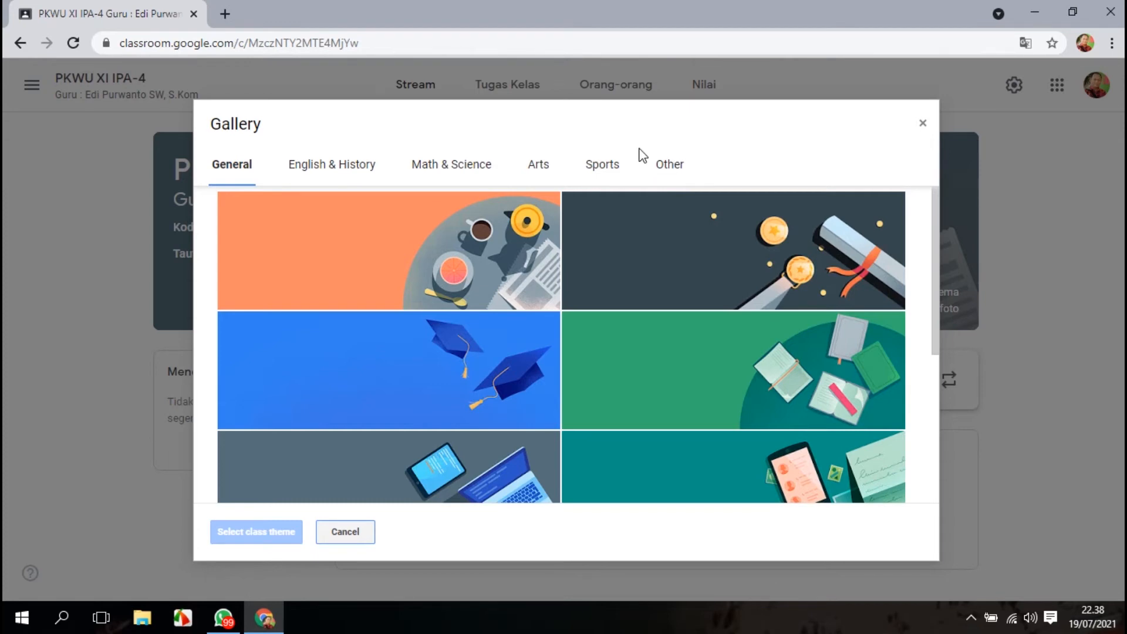
pyautogui.click(340, 167)
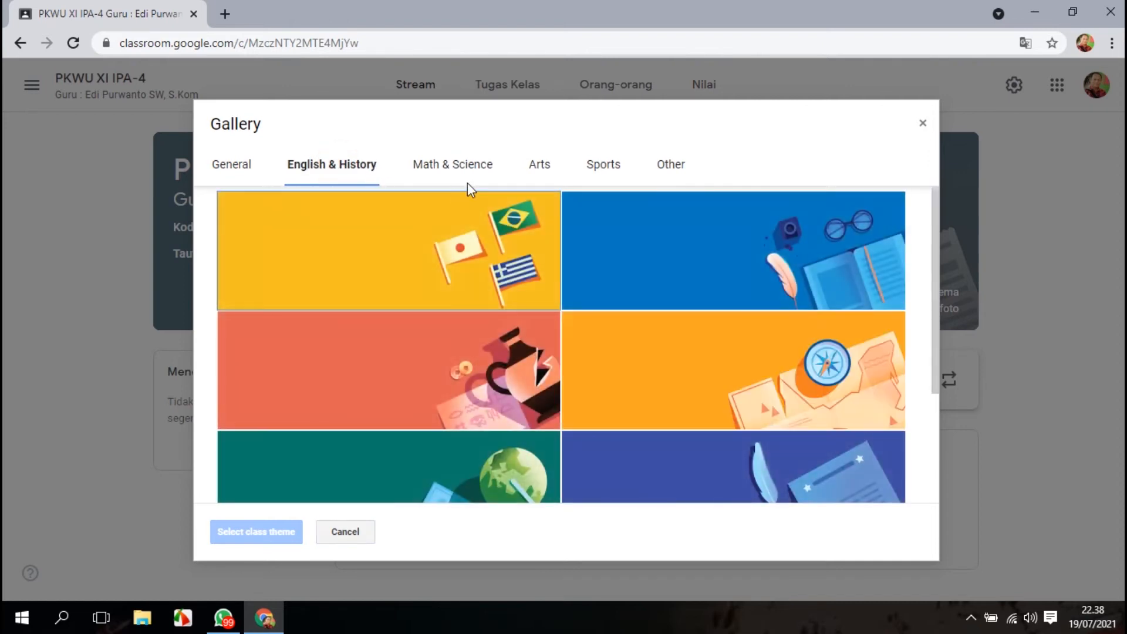
pyautogui.click(670, 397)
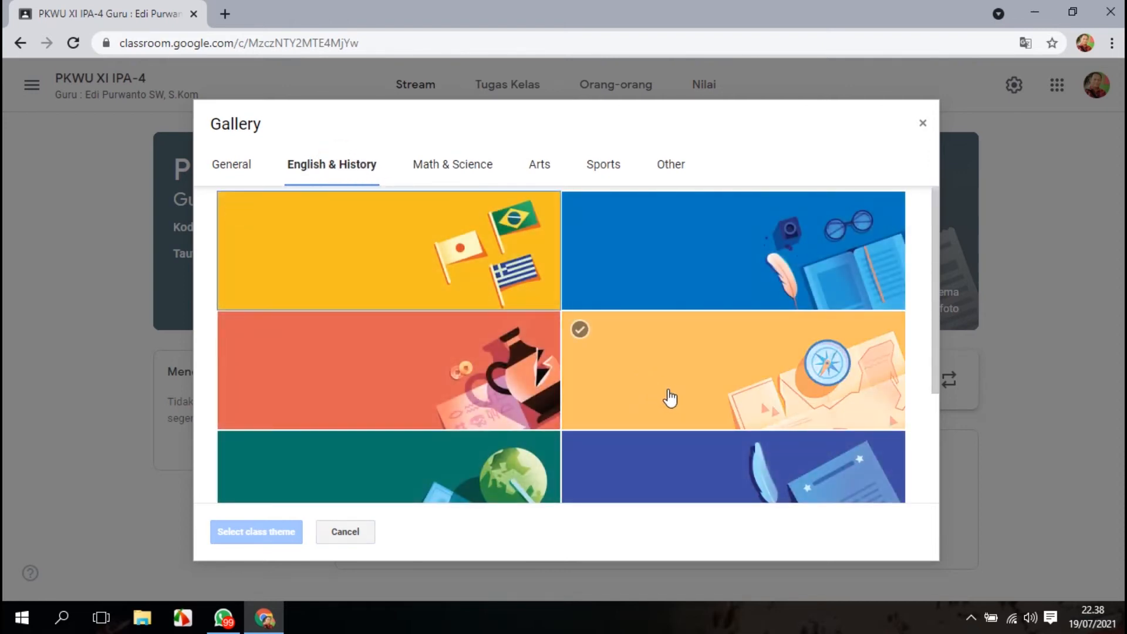
pyautogui.scroll(-3, 685, 428)
pyautogui.click(711, 458)
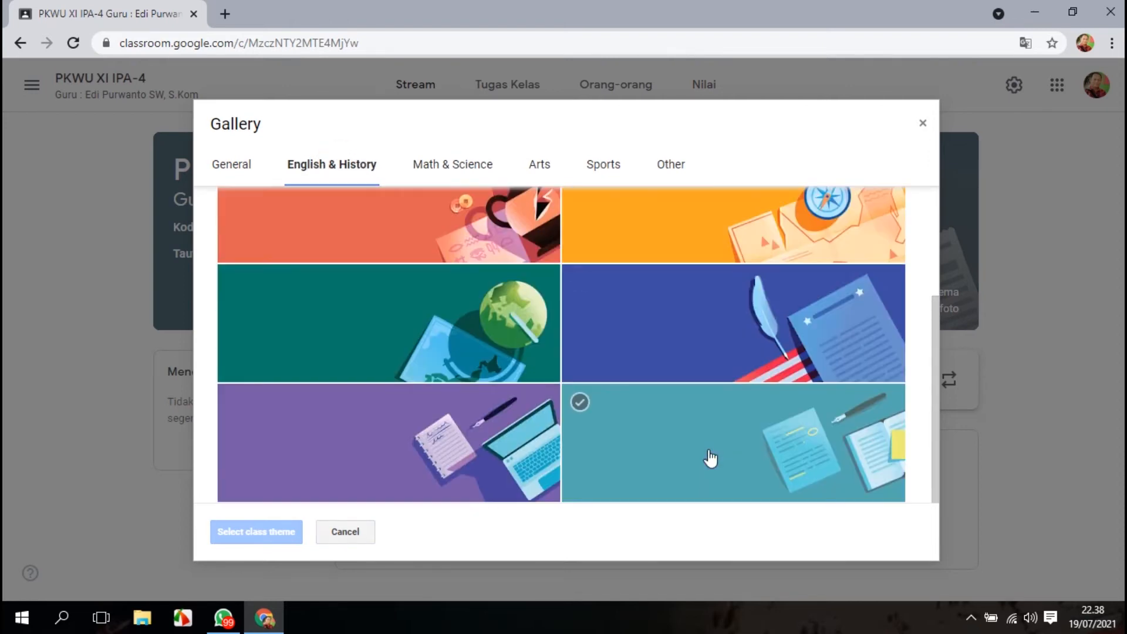
pyautogui.scroll(3, 711, 458)
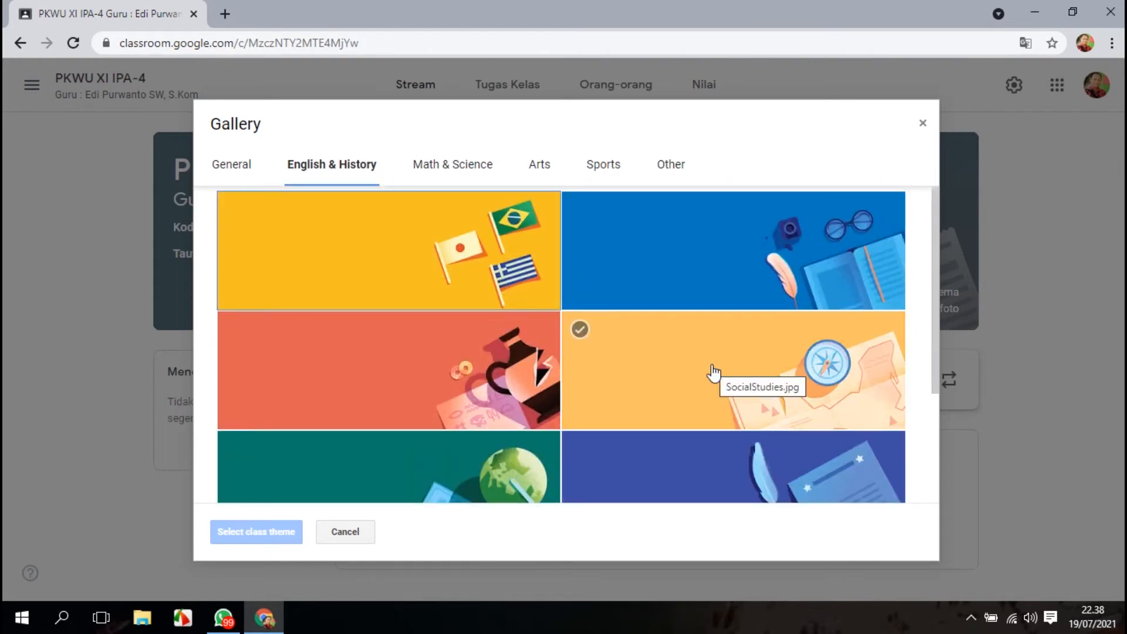
pyautogui.click(714, 373)
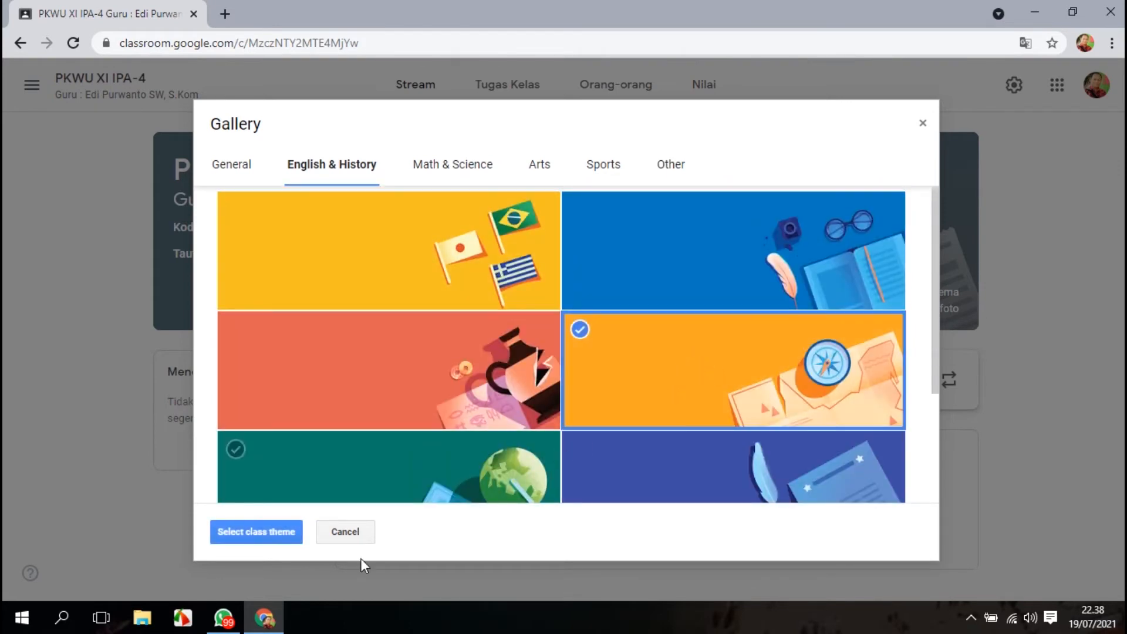
pyautogui.click(256, 532)
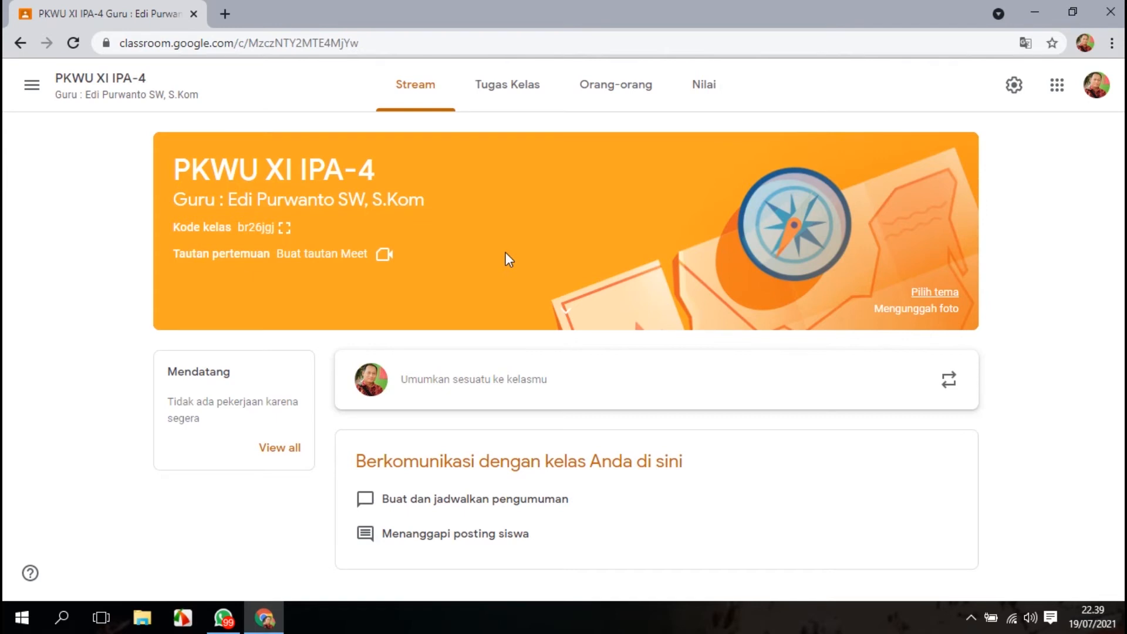
# Copy the class invitation link from the enlarged class code view and close it.
pyautogui.click(285, 228)
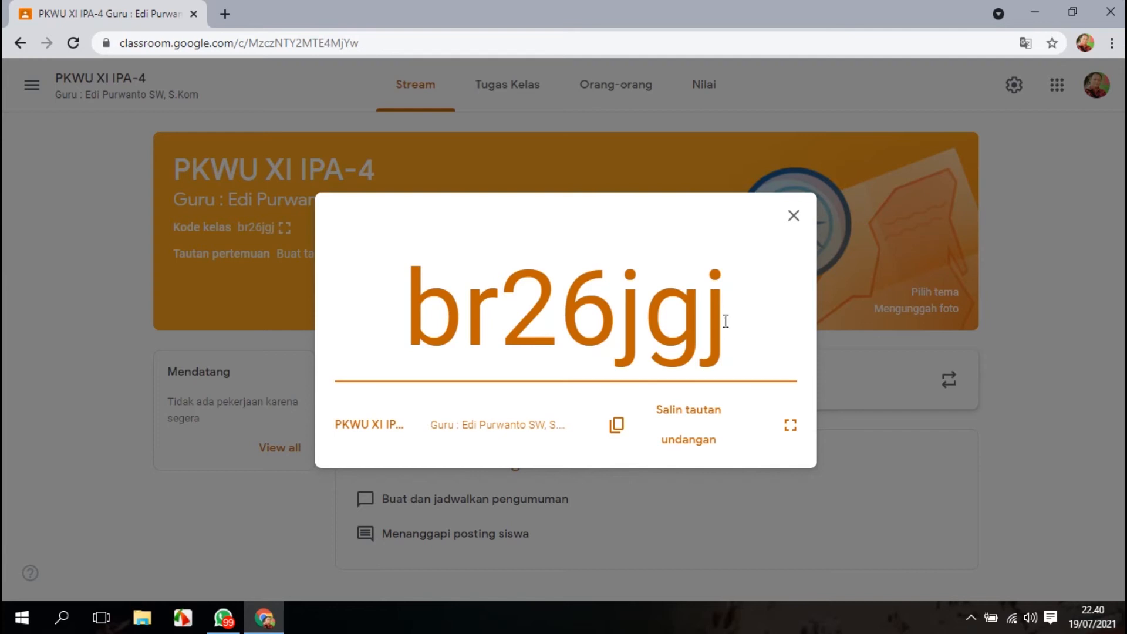
pyautogui.click(691, 421)
pyautogui.click(794, 217)
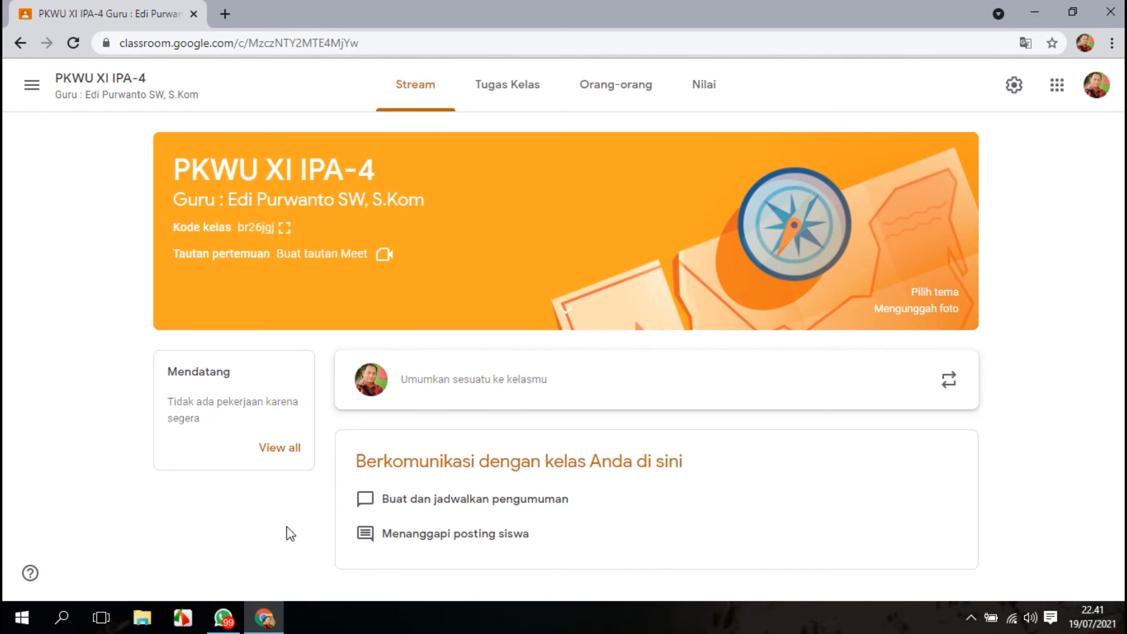
# Switch to WhatsApp and paste the class invitation link into the PKWU XI IPA-4 group chat.
pyautogui.click(223, 616)
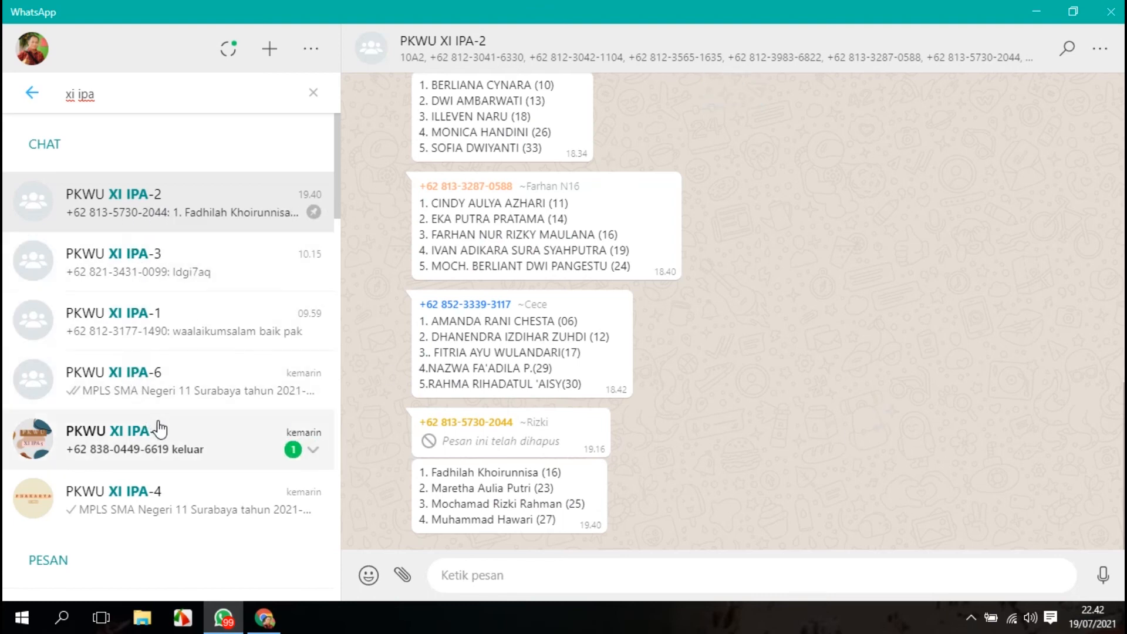
pyautogui.click(151, 498)
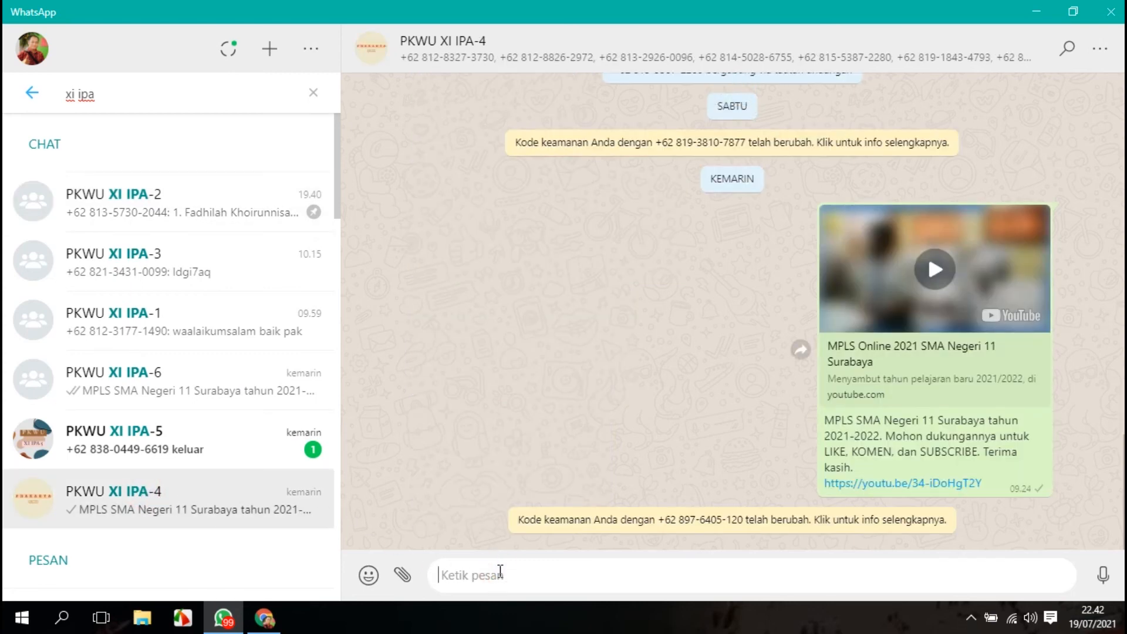
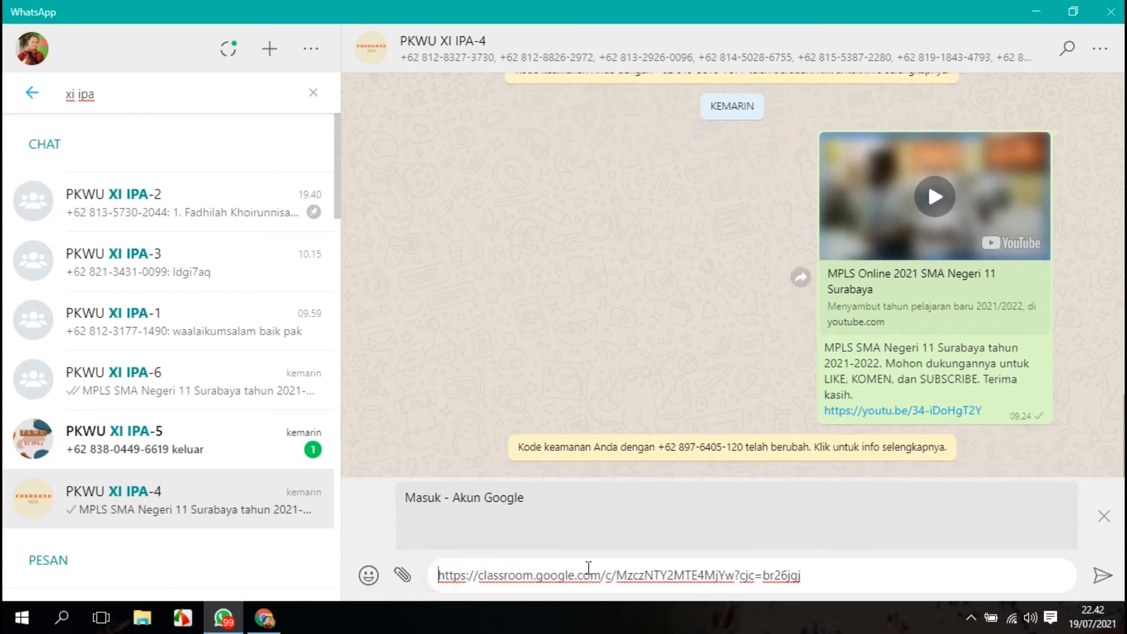
# Add the greeting line Assalamu'alaikum... above the pasted link.
pyautogui.hotkey('shift', 'Return')
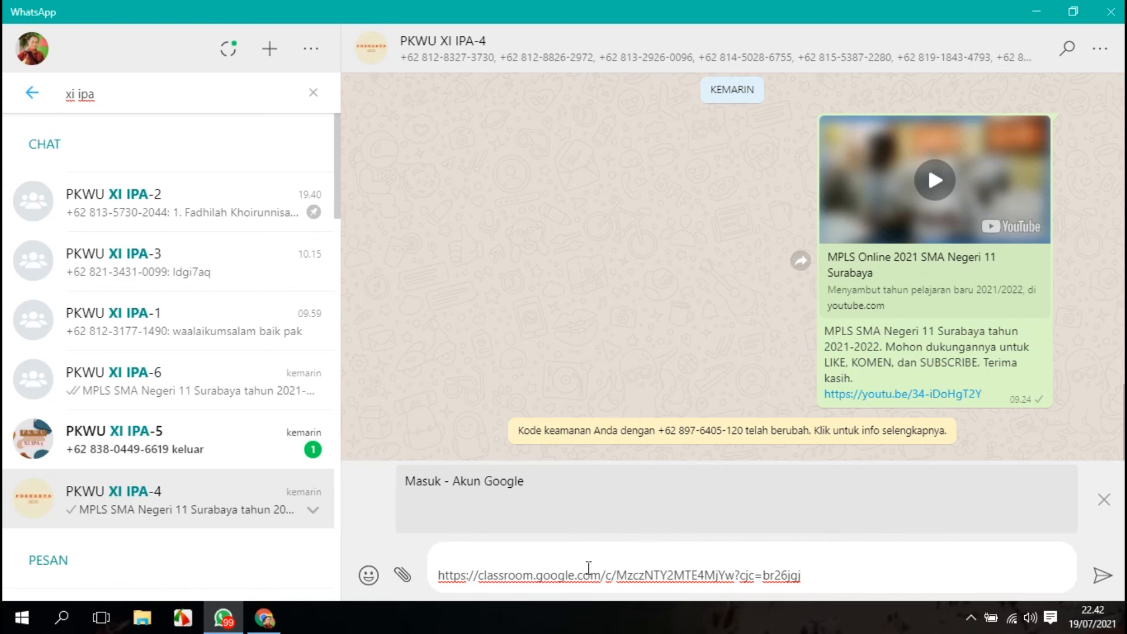
pyautogui.write("Assalamu'alaikum...")
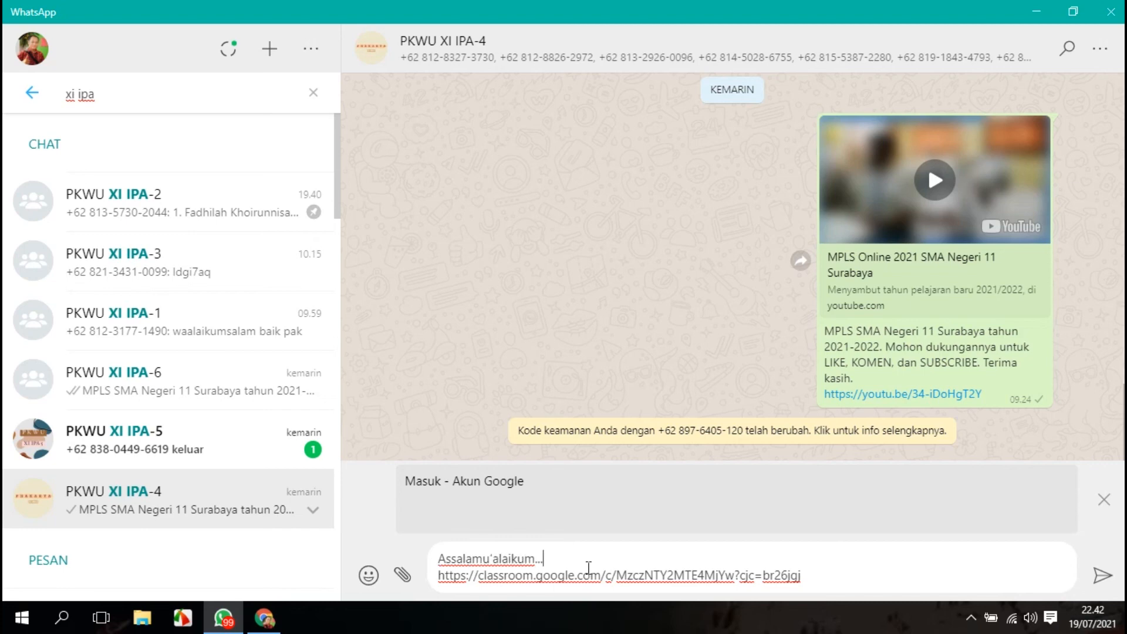
# Add a second line: Anak-anak, silakan bergabung ke Google Classrom Mapel PKWU menggunakan tautan berikut ini:.
pyautogui.hotkey('shift', 'Return')
pyautogui.write('Anak-')
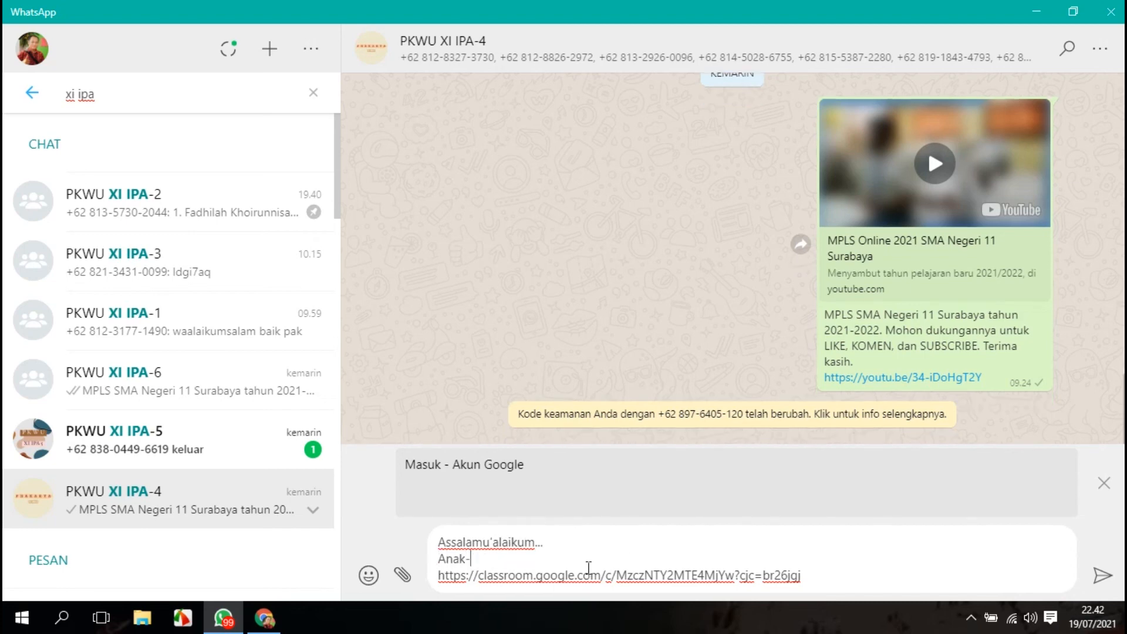
pyautogui.write('anak, silakan bergabun')
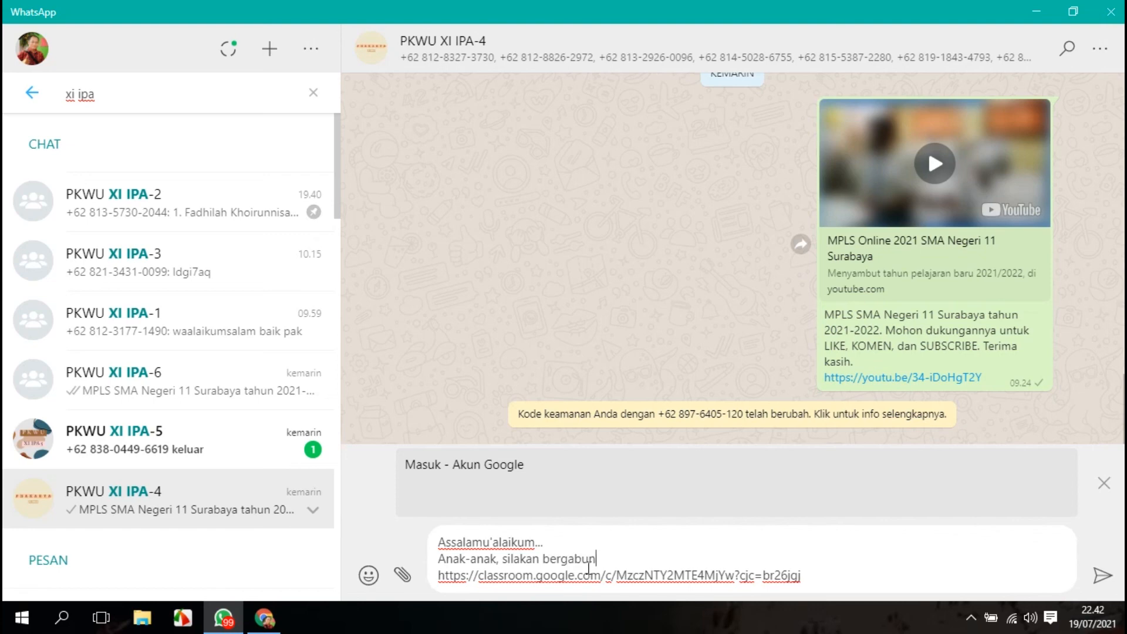
pyautogui.write('g ke Google Classrom')
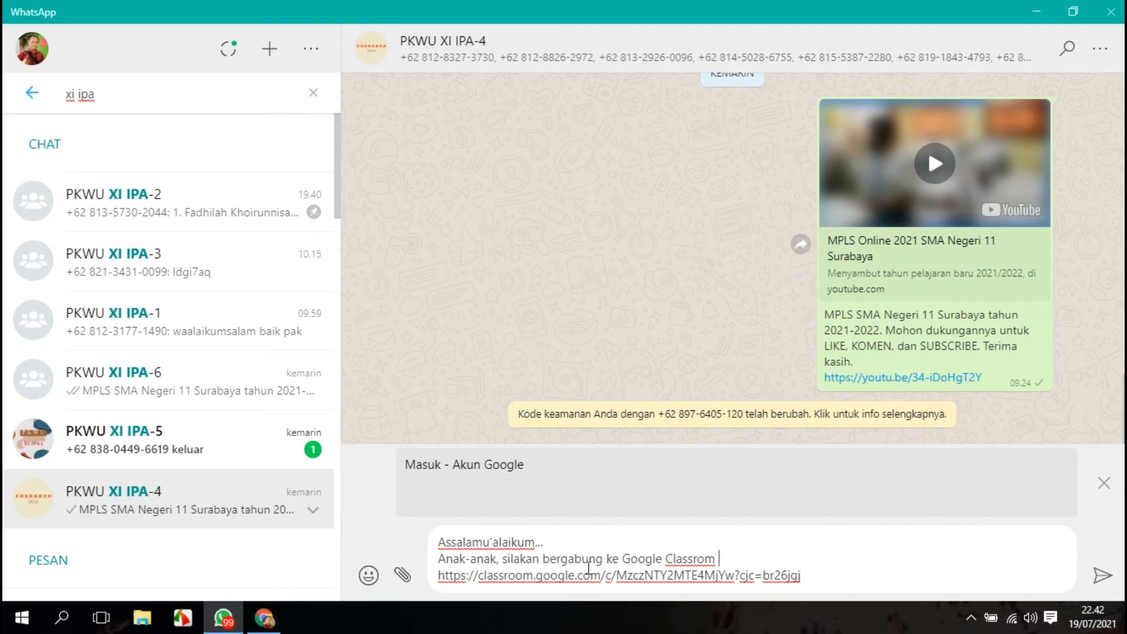
pyautogui.write('Mapel PKWU meng')
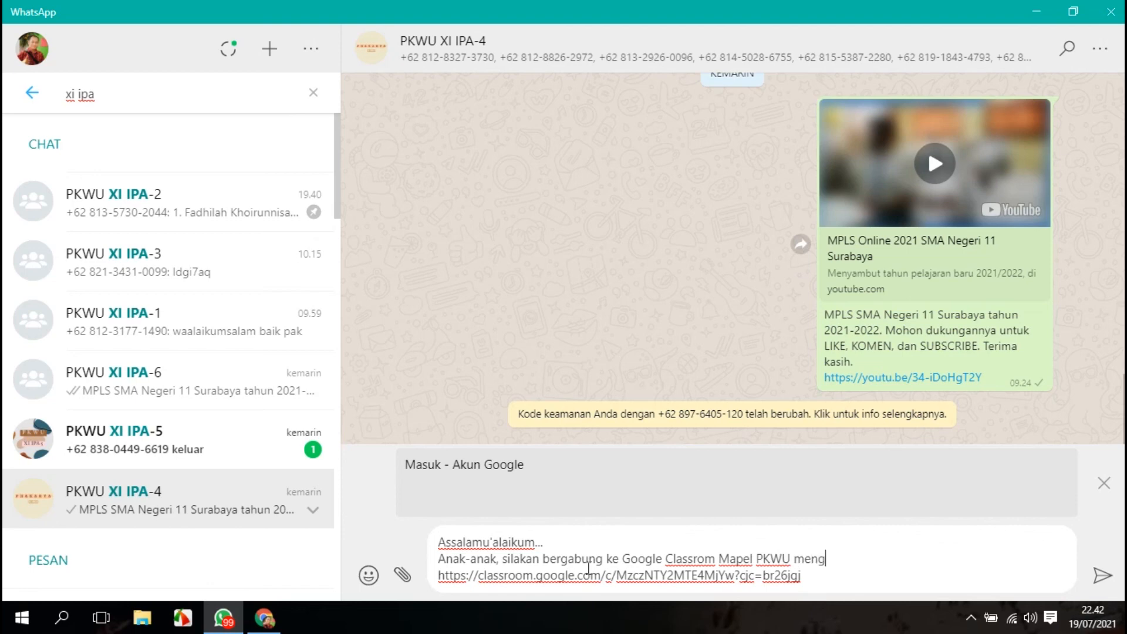
pyautogui.write('gunakan tautan beri')
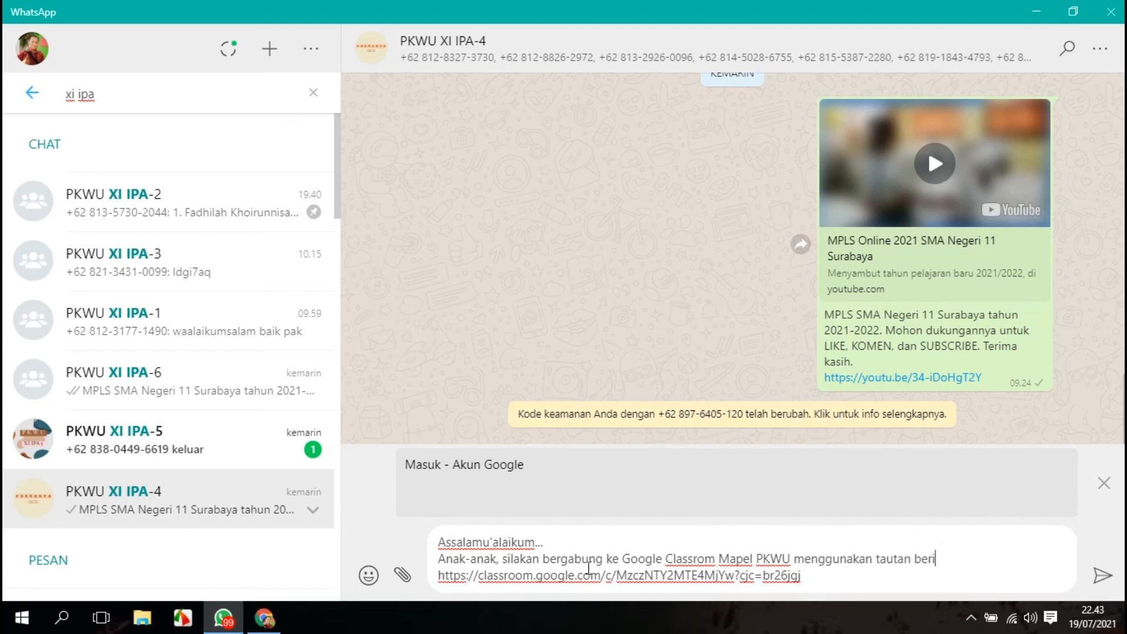
pyautogui.write('kut ini:')
# Send the invitation message to the group.
pyautogui.click(1101, 577)
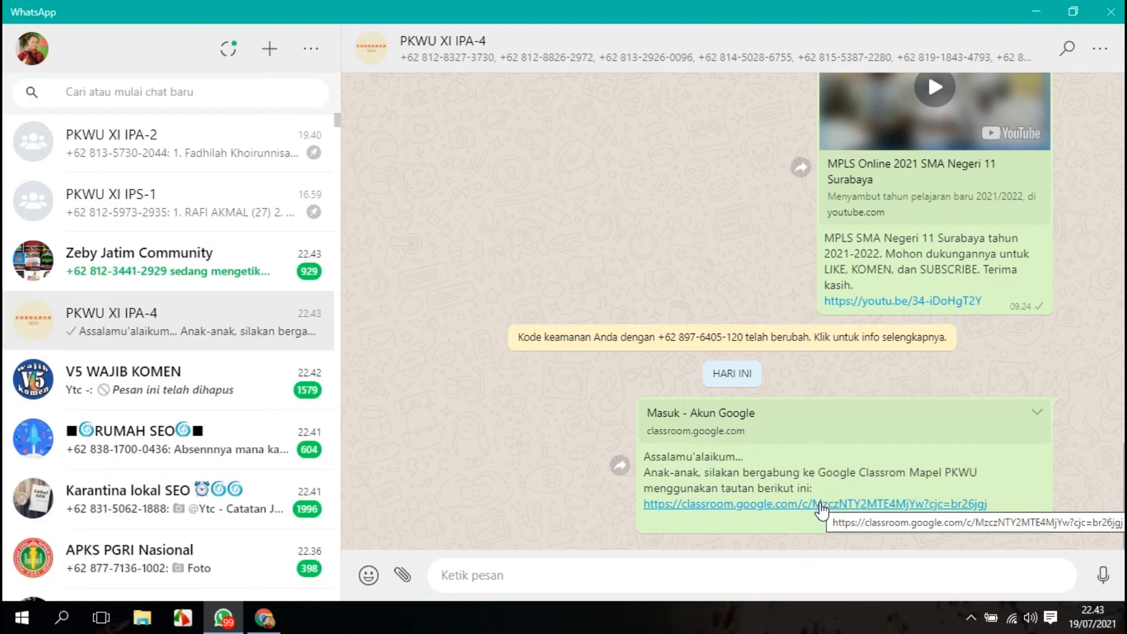
pyautogui.click(824, 505)
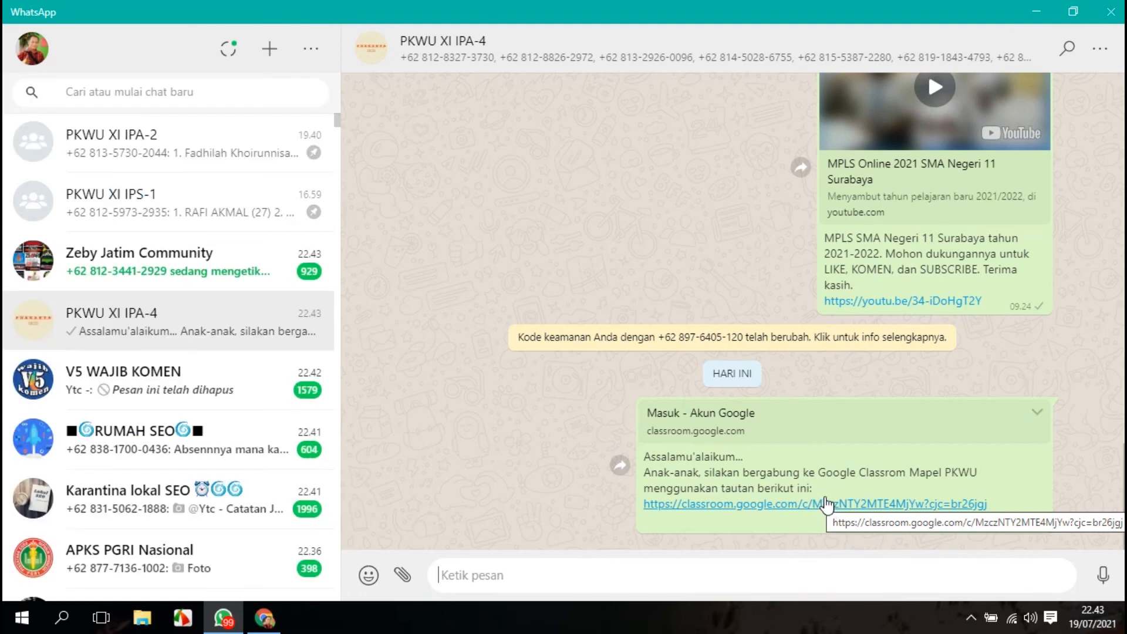